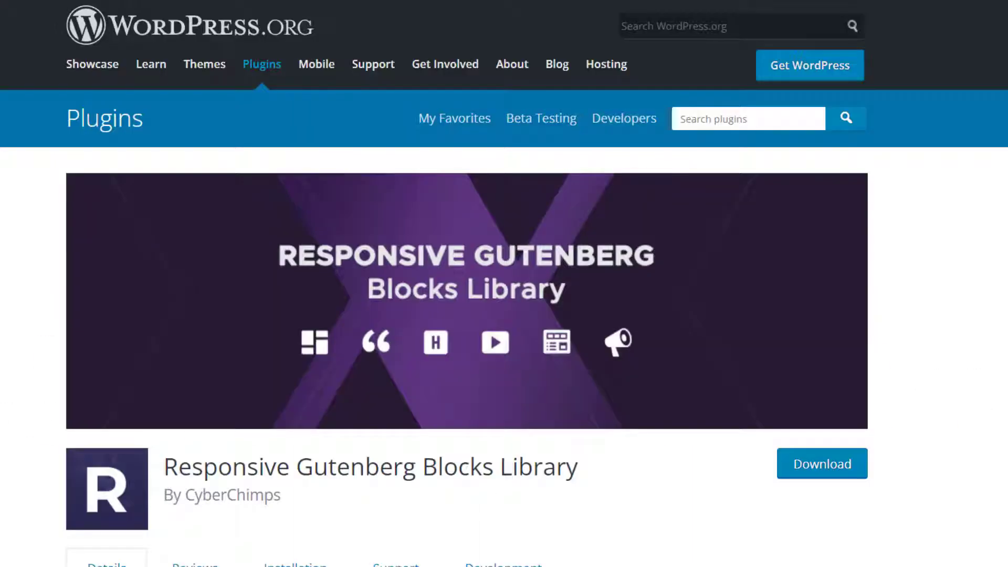
# Scroll the Responsive Gutenberg Blocks Library plugin page down to its details and description.
pyautogui.scroll(-3, 504, 284)
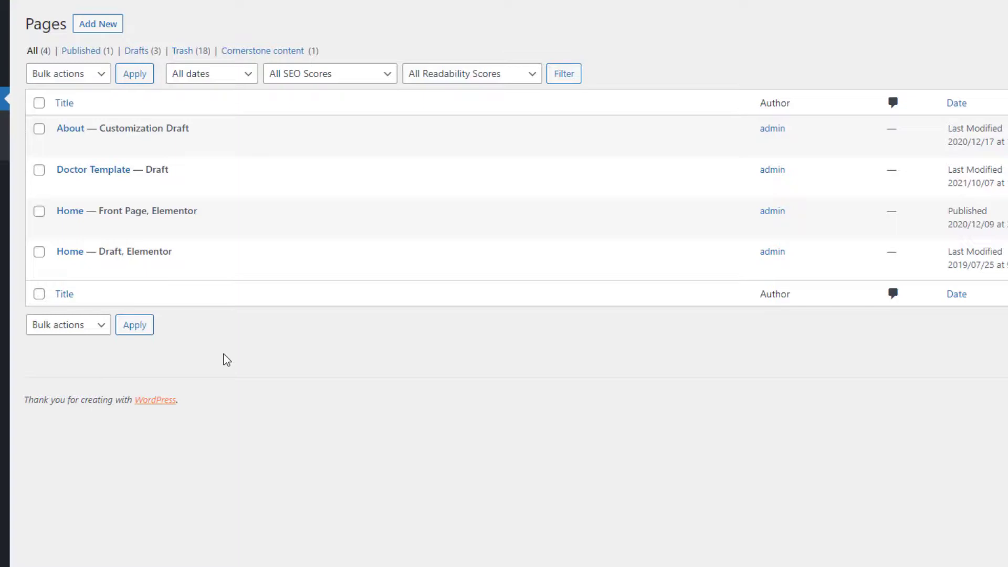
# Insert a Testimonial Slider block, found by searching 'testim', under the Our Happy Clients heading.
pyautogui.moveTo(69, 197)
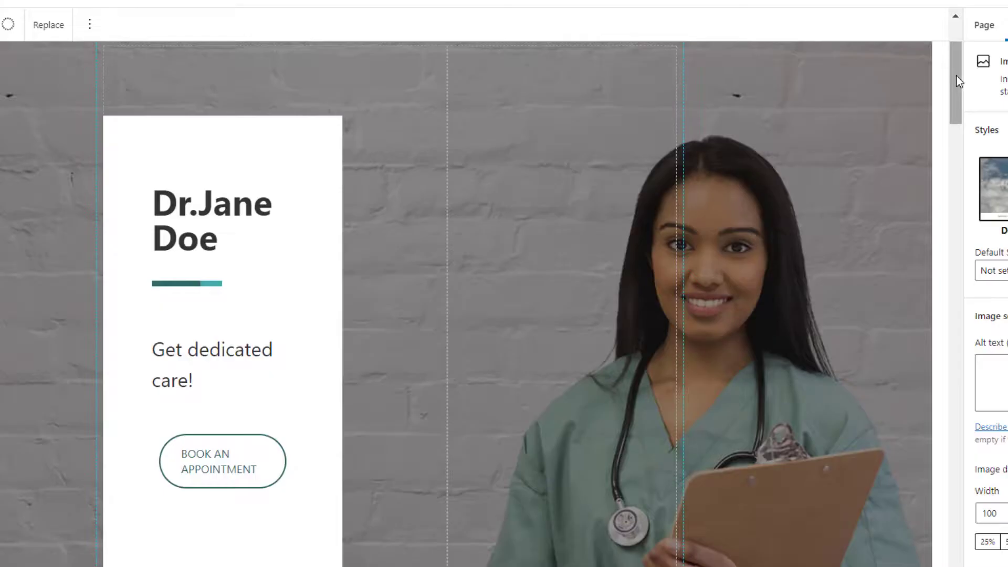
pyautogui.moveTo(954, 90); pyautogui.dragTo(943, 356)
pyautogui.click(767, 261)
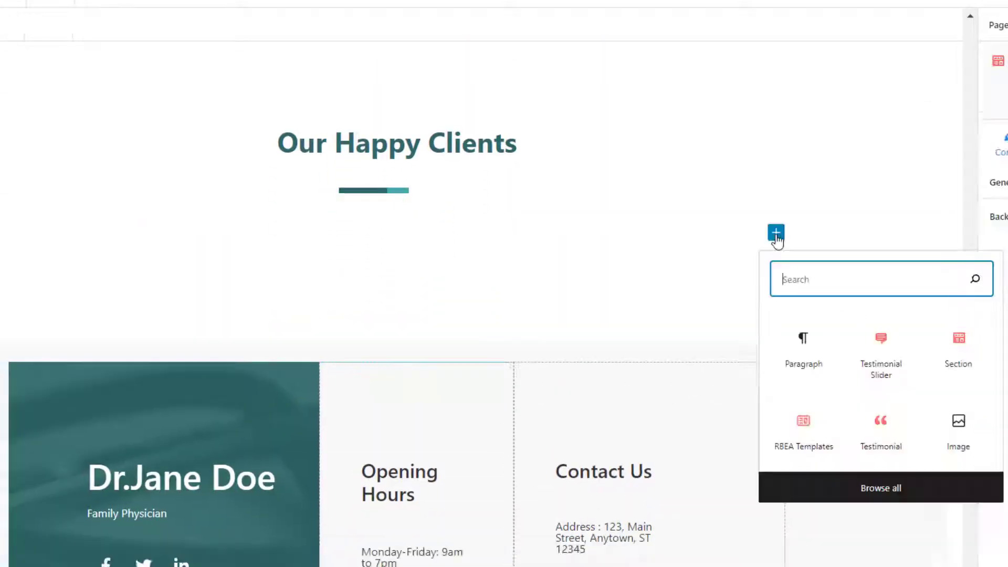
pyautogui.write('testimonia')
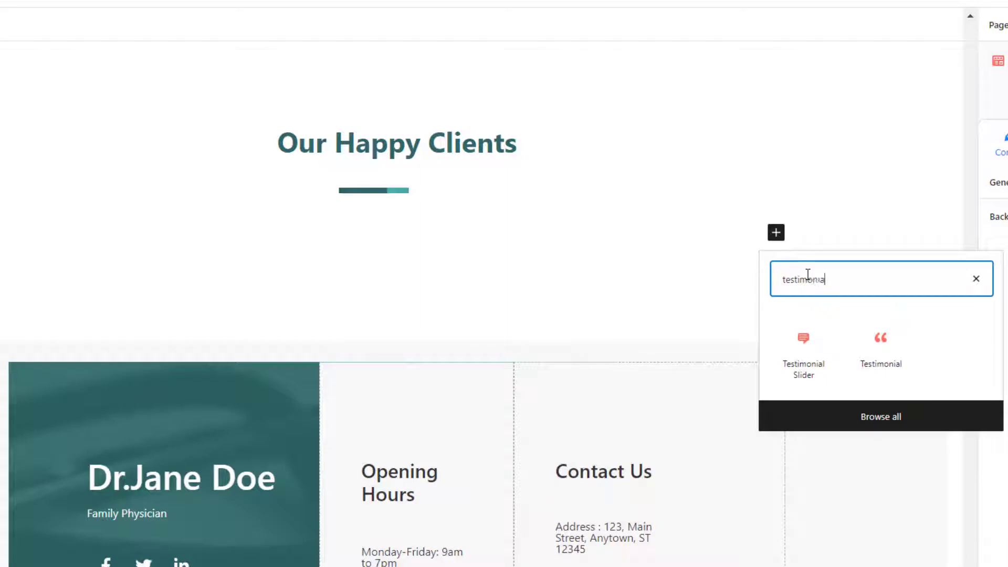
pyautogui.click(806, 341)
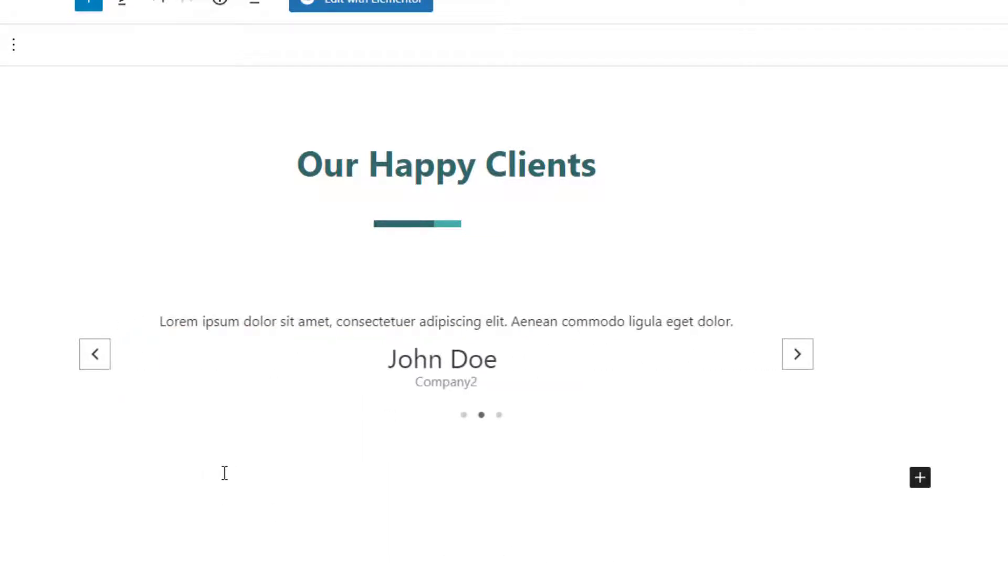
# Keep the testimonial text centred after trying left alignment, and set the slider to 3 testimonials.
pyautogui.click(906, 151)
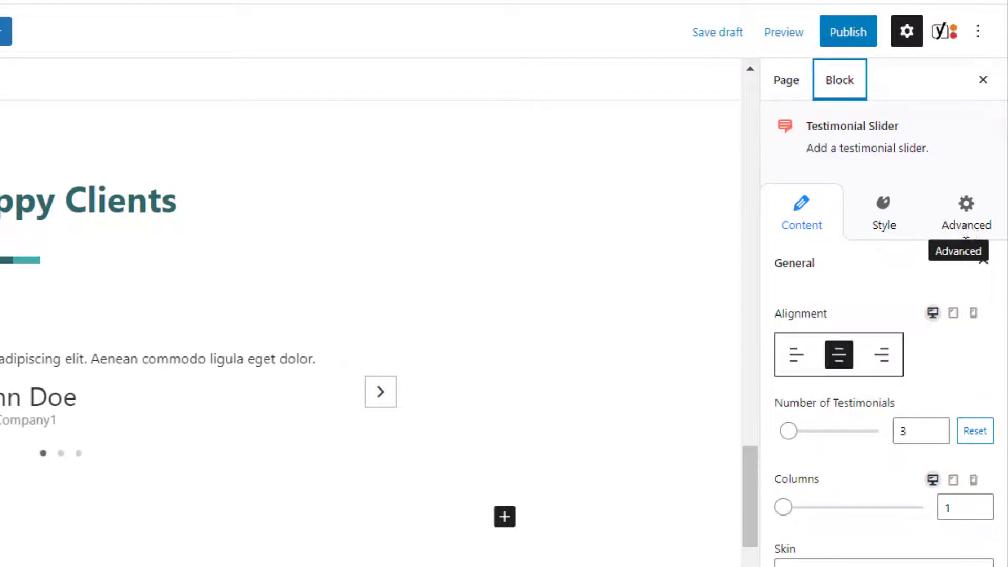
pyautogui.click(804, 226)
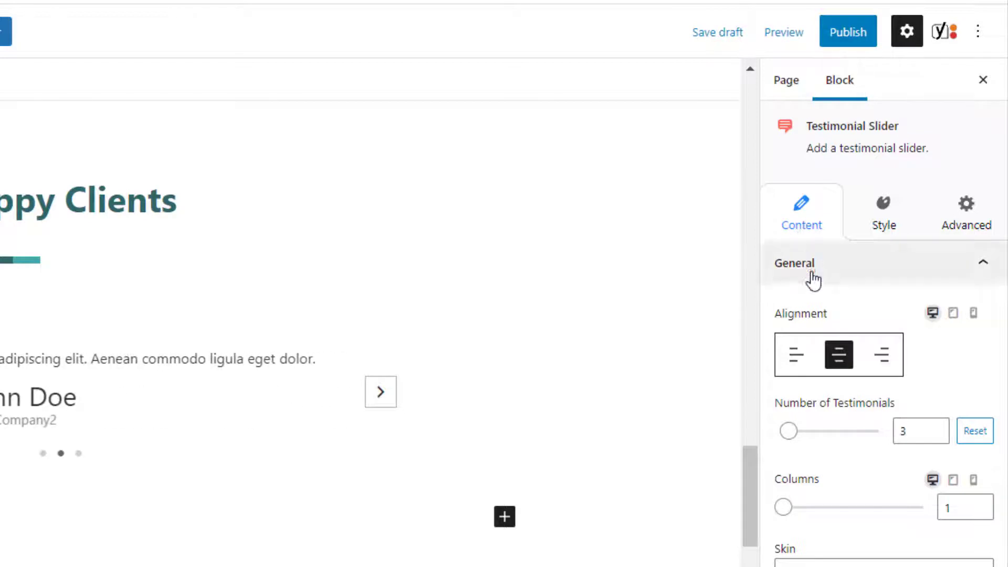
pyautogui.click(796, 362)
pyautogui.click(839, 357)
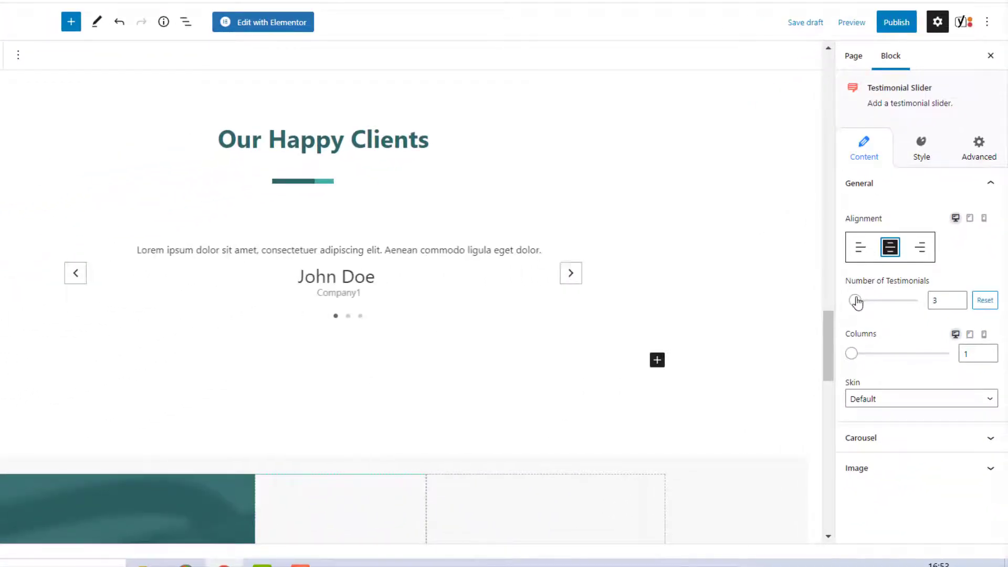
pyautogui.moveTo(857, 301); pyautogui.dragTo(855, 301)
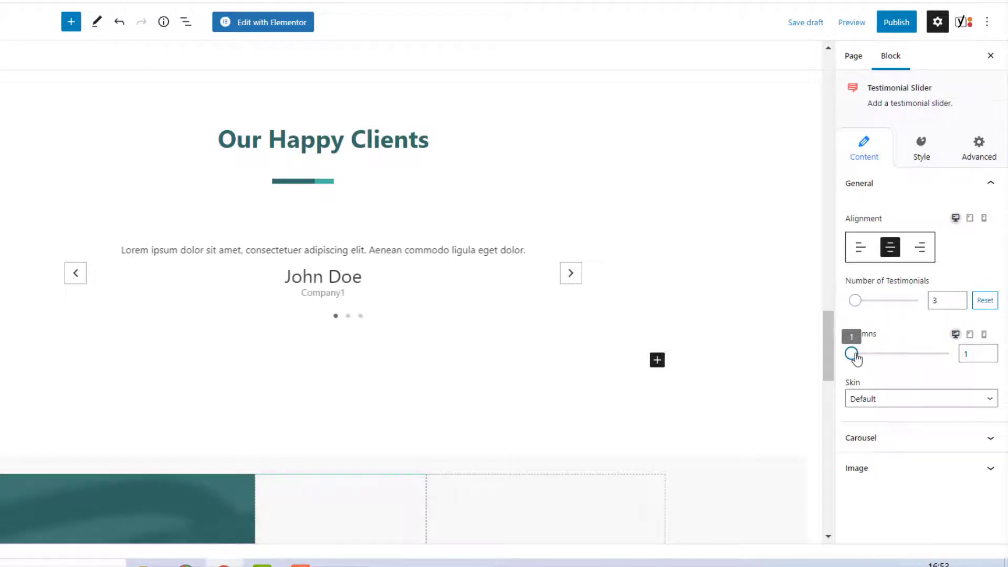
# Set the slider to one column and the Default skin, after trying two columns and Bubble.
pyautogui.click(871, 355)
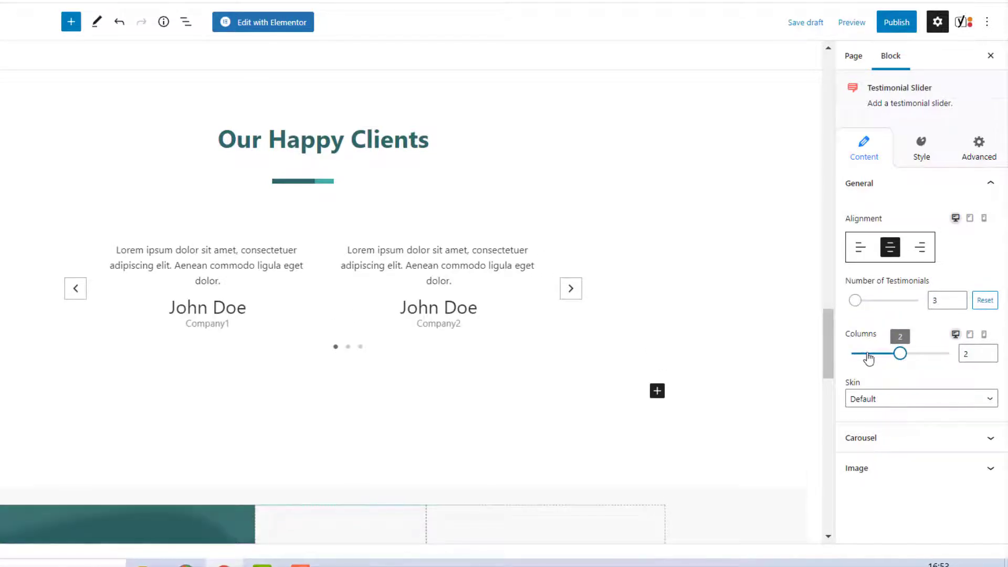
pyautogui.click(851, 354)
pyautogui.click(893, 406)
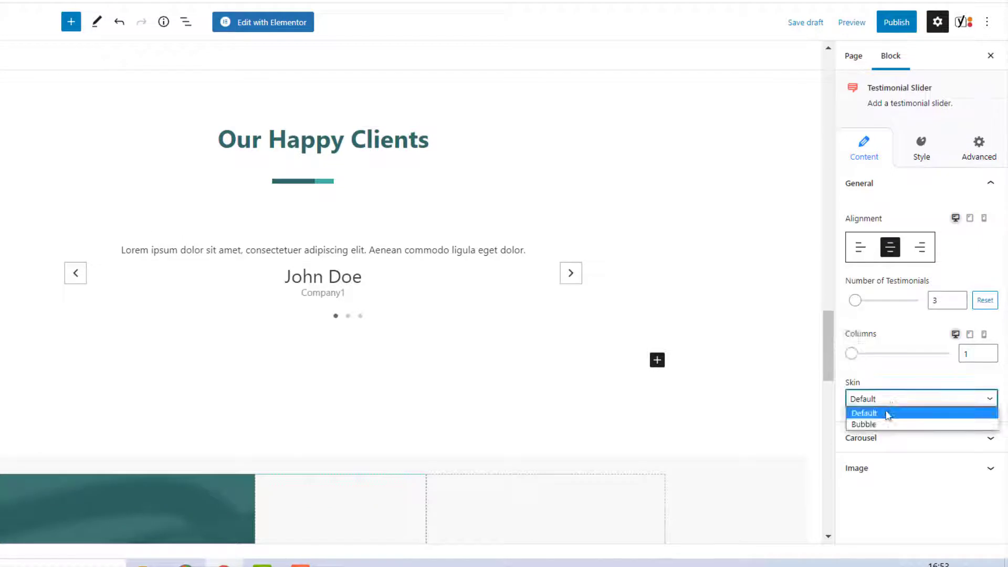
pyautogui.click(885, 423)
pyautogui.click(879, 402)
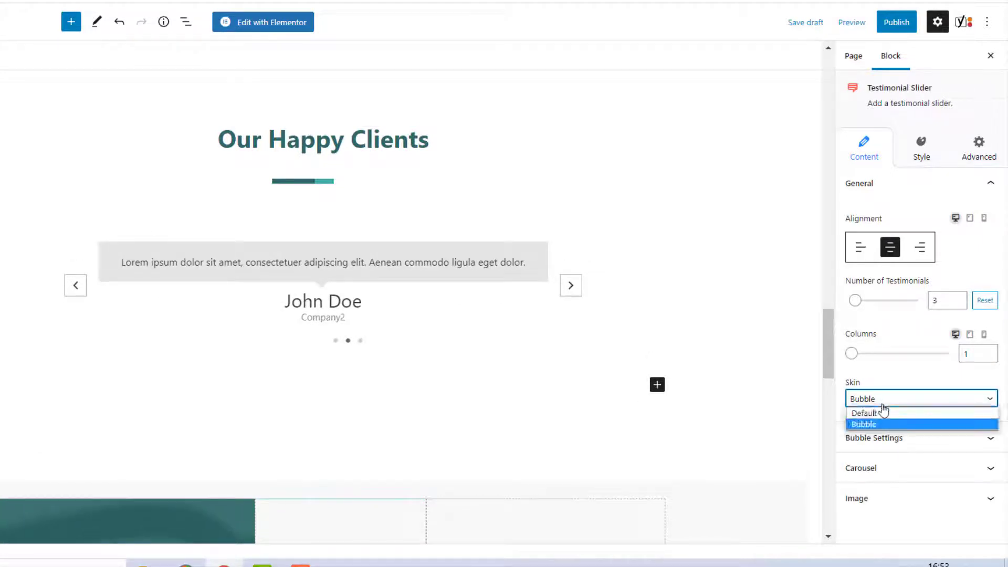
pyautogui.click(878, 413)
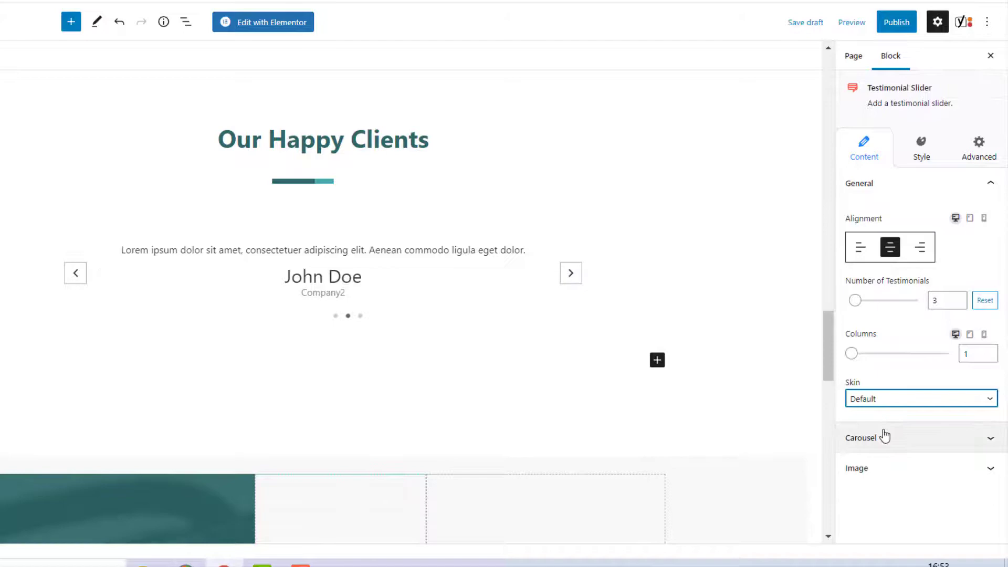
# Set carousel autoplay speed to 2728 ms, keep Pause On Hover and Infinite Loop on, and show only arrows.
pyautogui.click(898, 446)
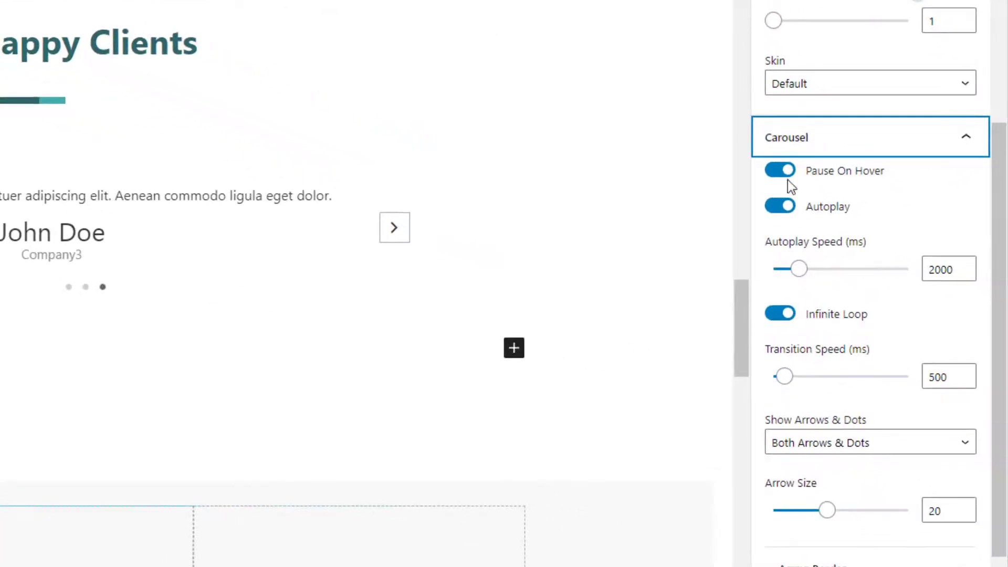
pyautogui.click(781, 171)
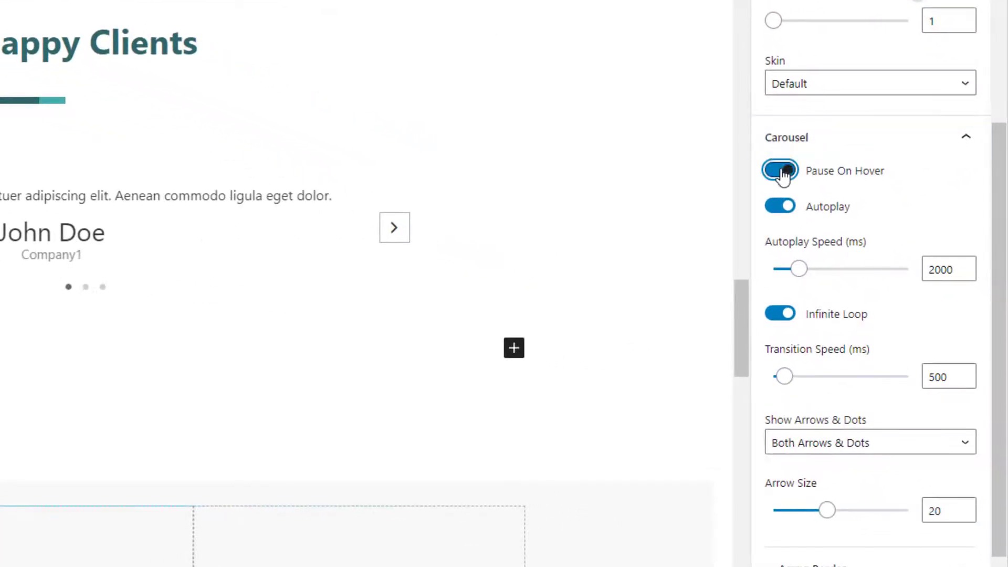
pyautogui.click(785, 171)
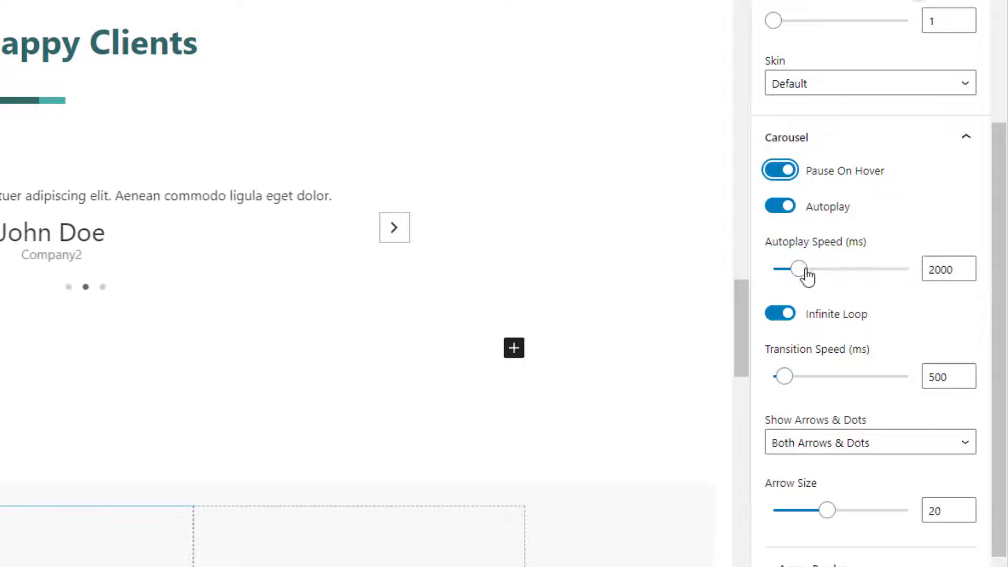
pyautogui.moveTo(805, 273)
pyautogui.mouseDown()
pyautogui.moveTo(819, 277)
pyautogui.moveTo(801, 275)
pyautogui.mouseUp()
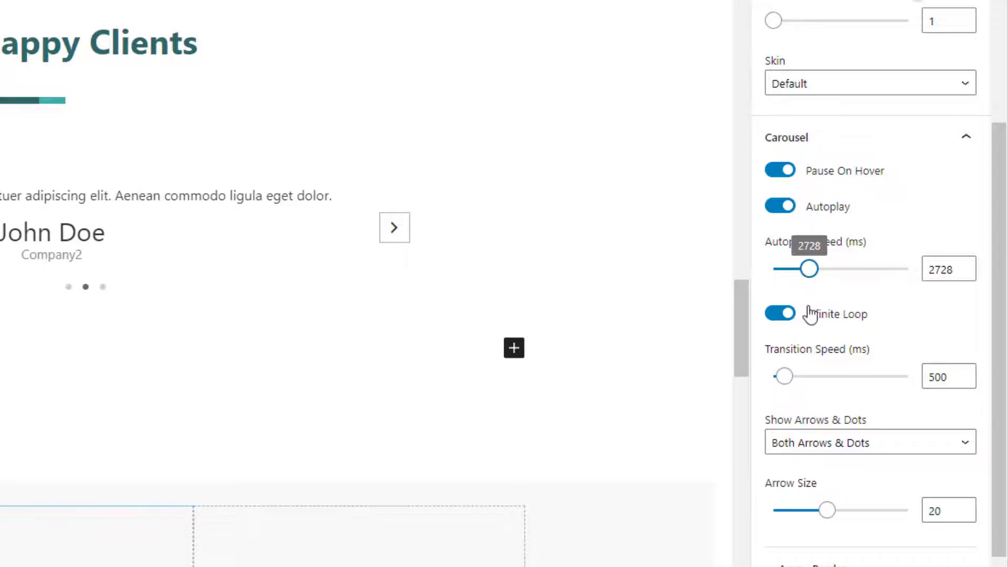
pyautogui.click(784, 318)
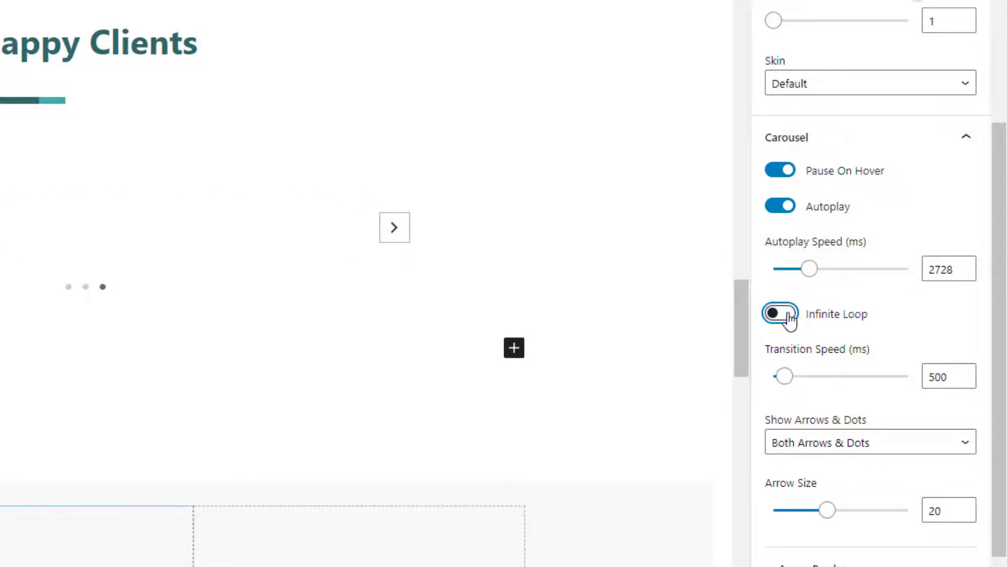
pyautogui.click(790, 318)
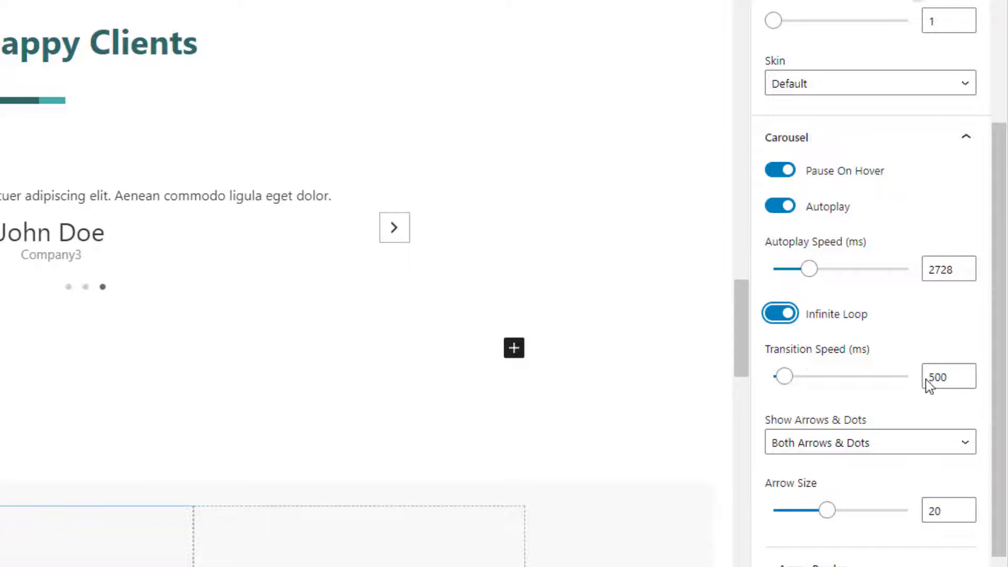
pyautogui.click(963, 373)
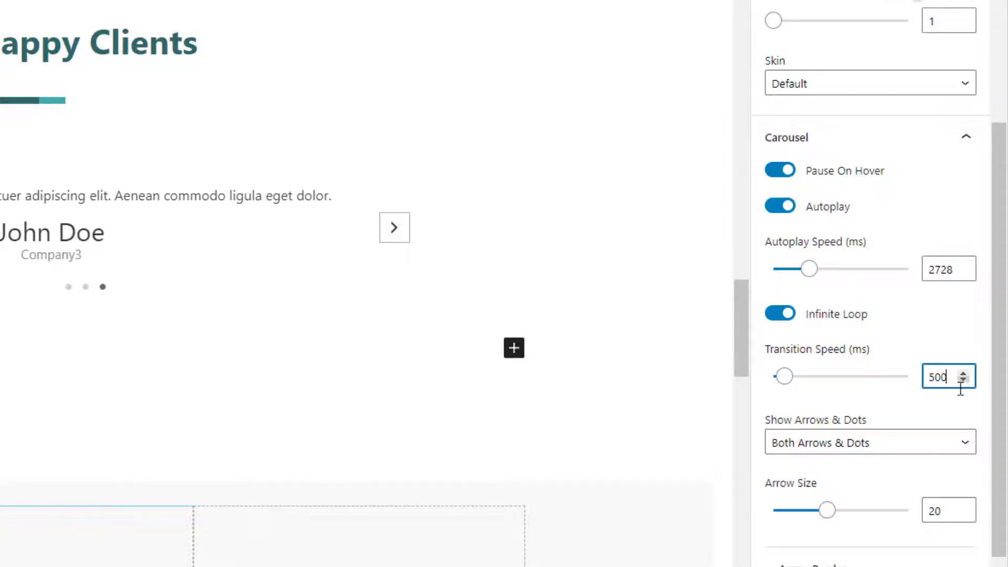
pyautogui.scroll(-1, 947, 412)
pyautogui.click(942, 403)
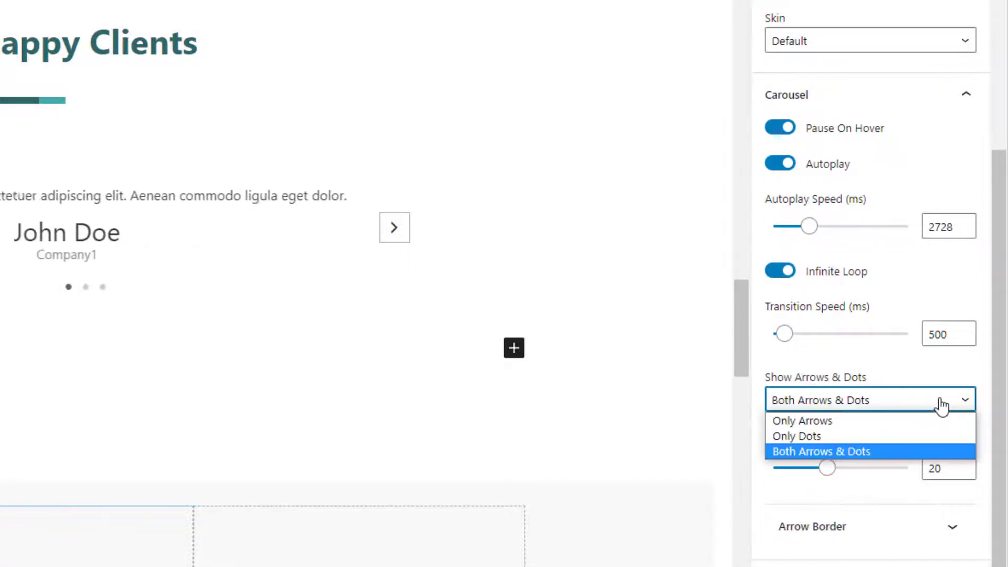
pyautogui.click(889, 426)
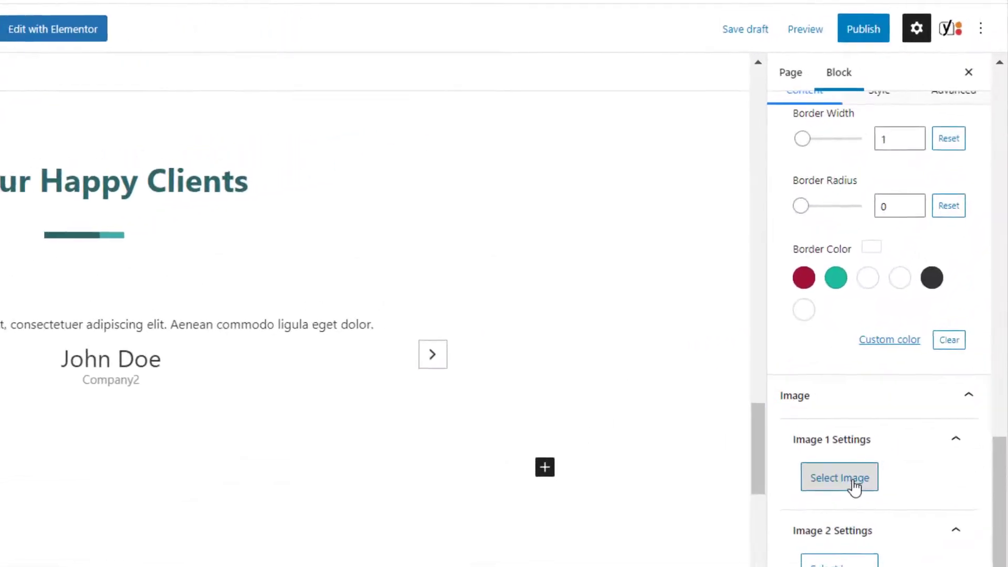
# Give the first testimonial the curly-haired woman's portrait as its photo.
pyautogui.click(858, 396)
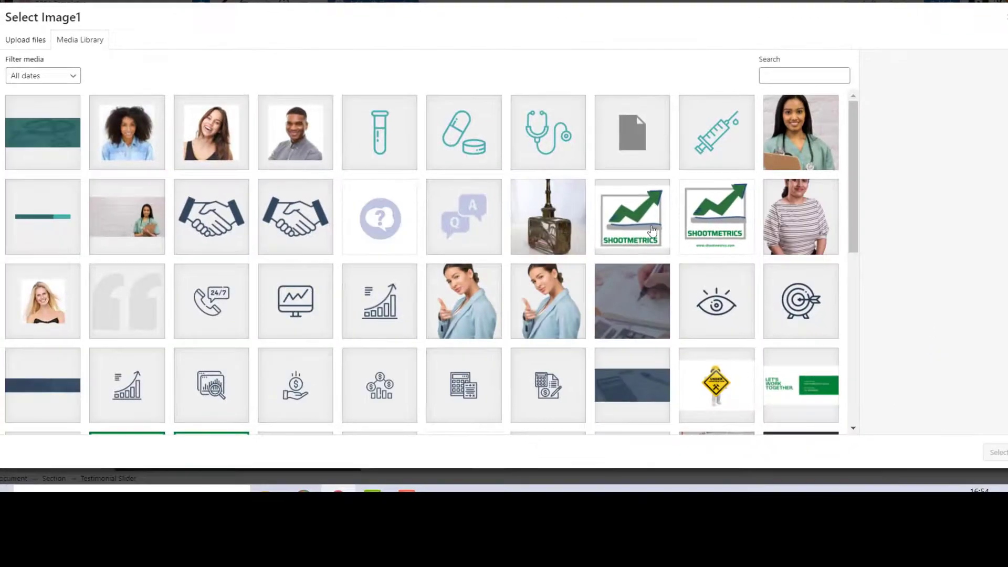
pyautogui.click(133, 126)
pyautogui.click(998, 452)
pyautogui.scroll(-4, 942, 501)
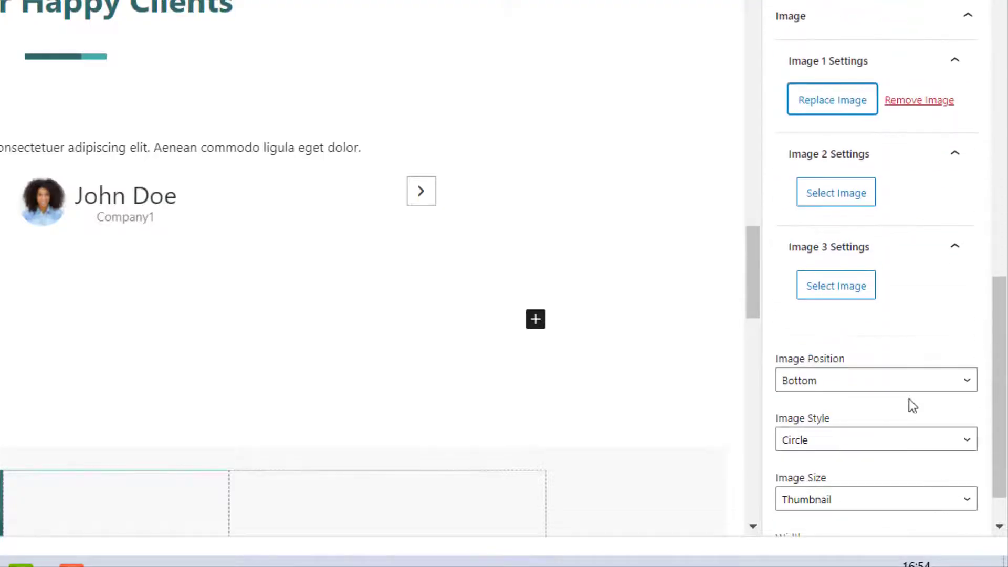
pyautogui.scroll(-2, 922, 329)
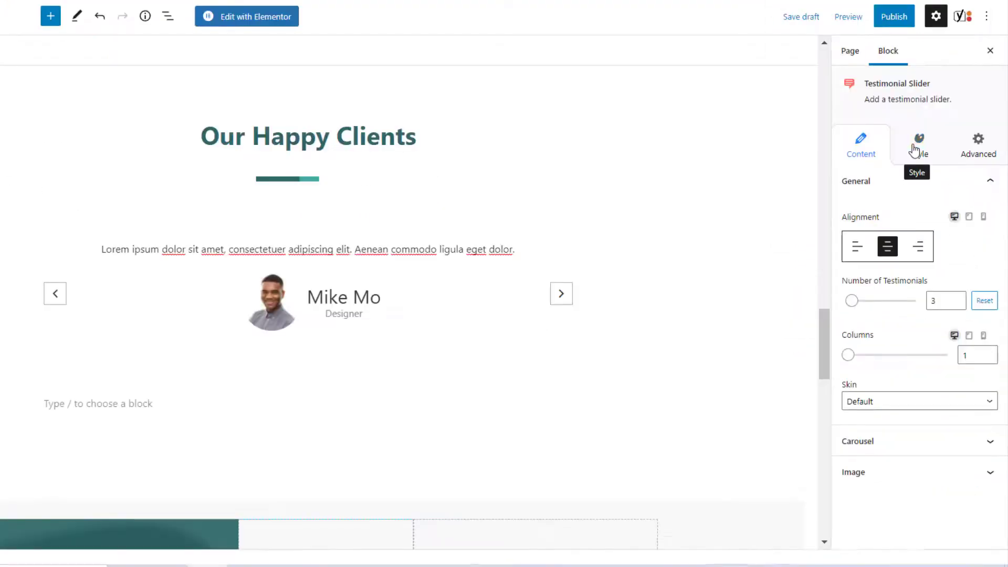
# Expand the Style tab's testimonial, name and company typography, showing ABeeZee font at weight 100.
pyautogui.click(916, 146)
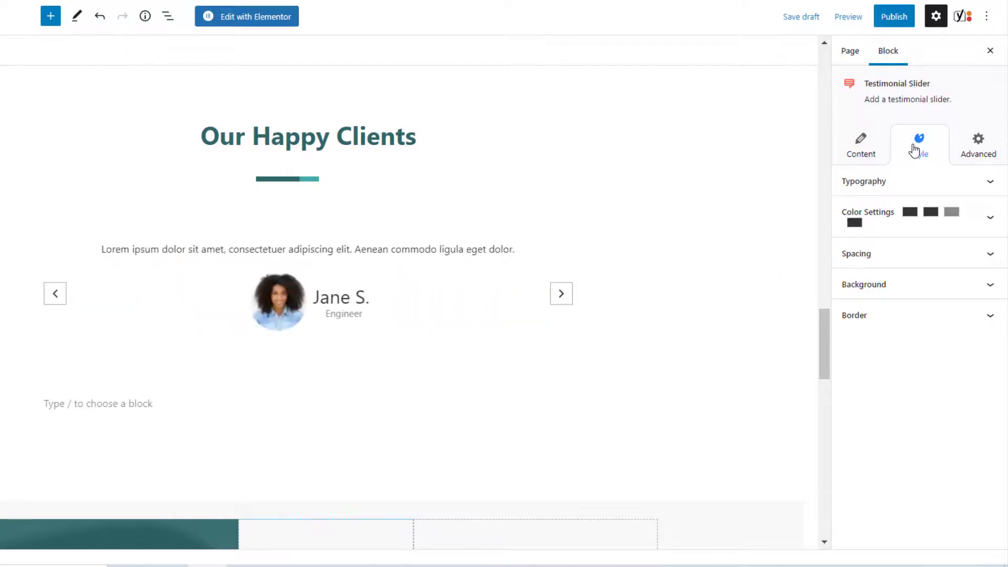
pyautogui.click(811, 310)
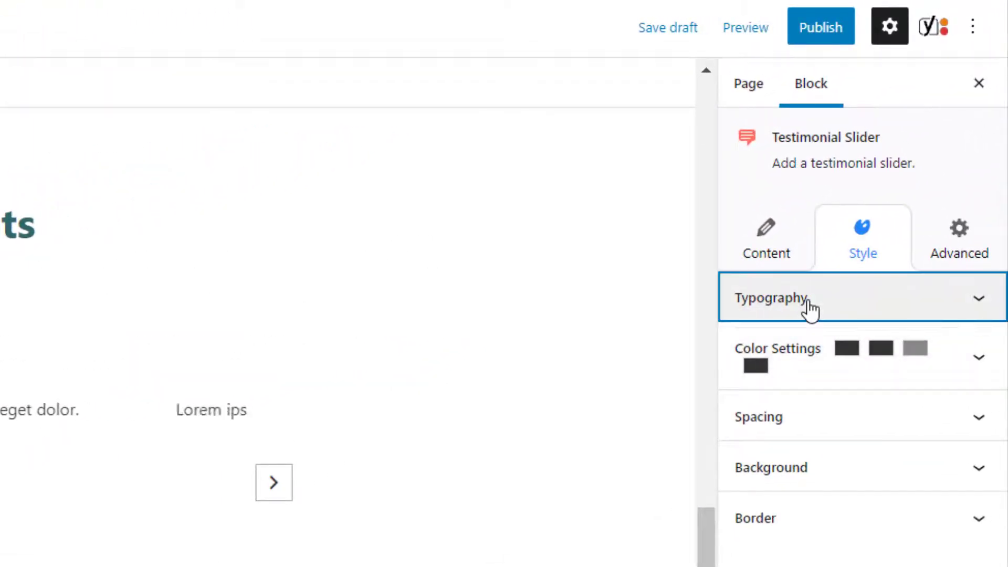
pyautogui.click(806, 364)
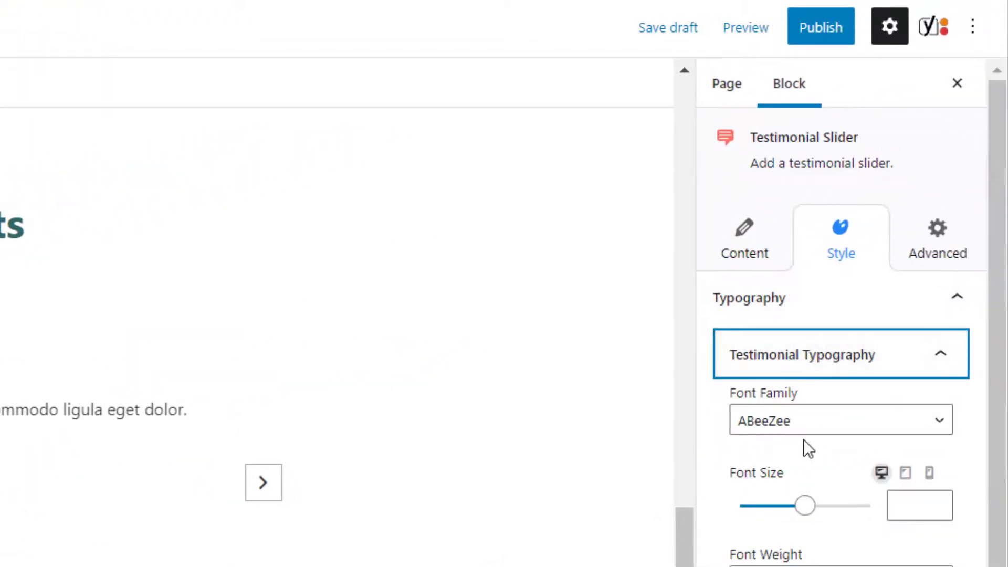
pyautogui.scroll(-3, 840, 367)
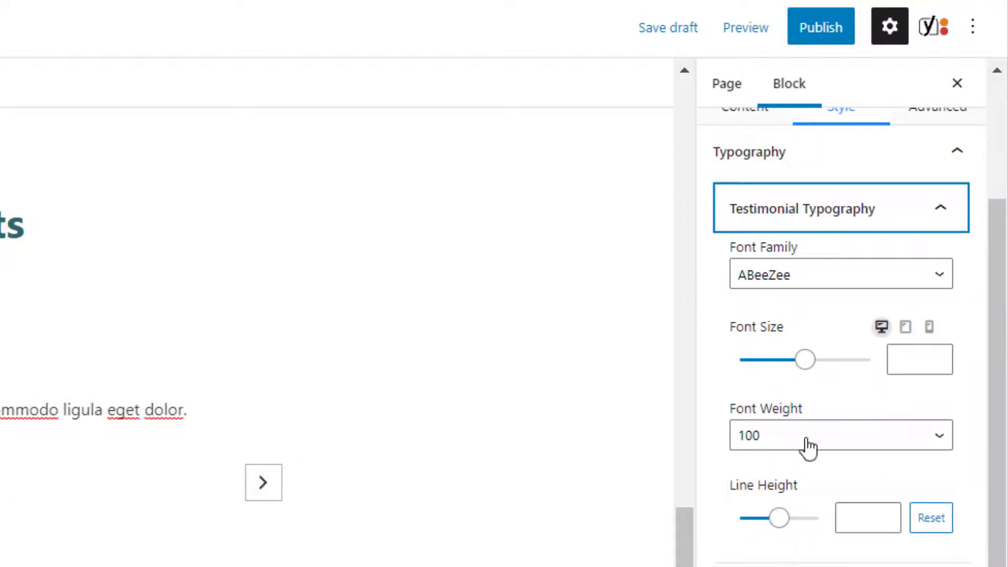
pyautogui.click(814, 437)
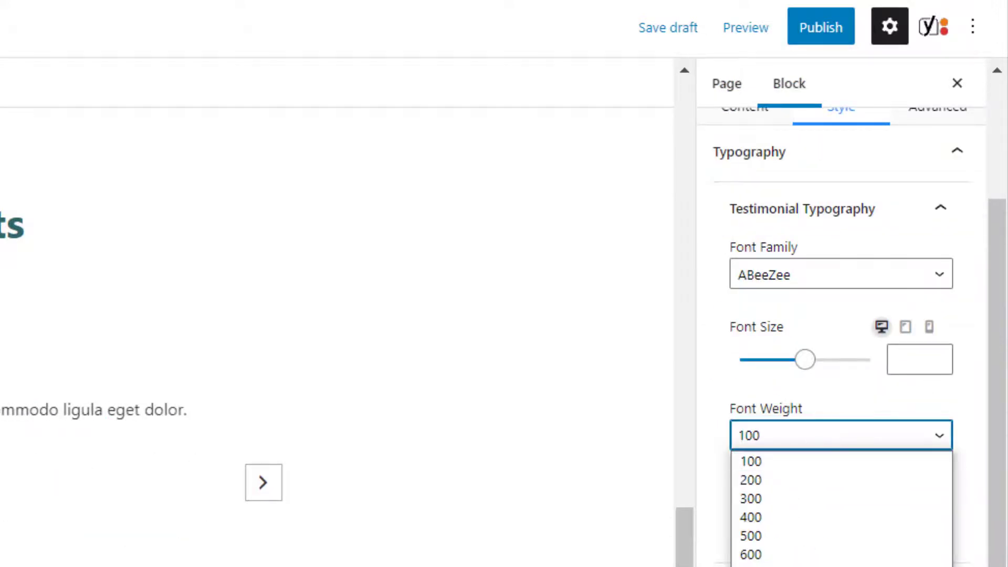
pyautogui.scroll(-1, 840, 473)
pyautogui.click(759, 566)
pyautogui.click(844, 409)
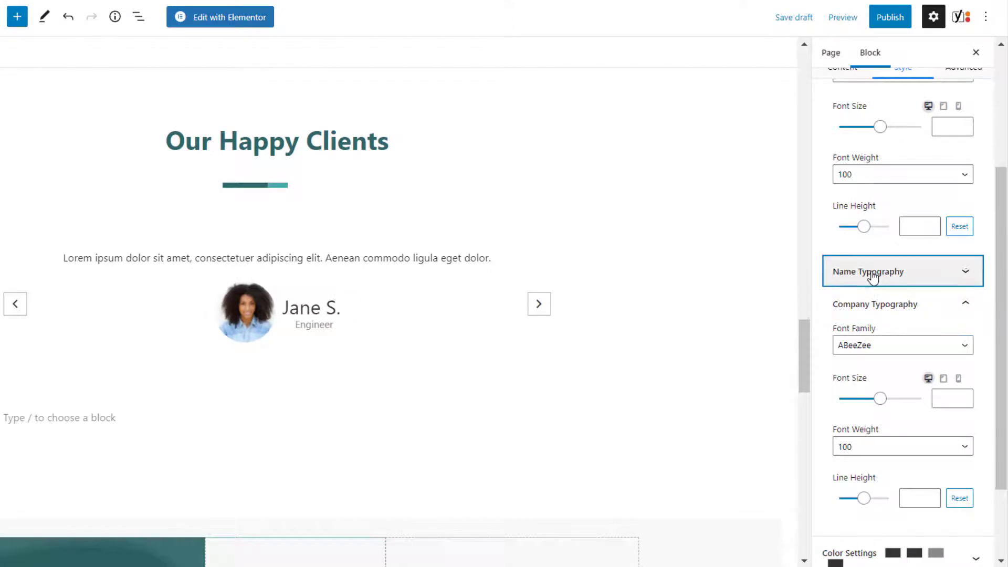
pyautogui.scroll(-3, 886, 381)
pyautogui.scroll(-1, 904, 330)
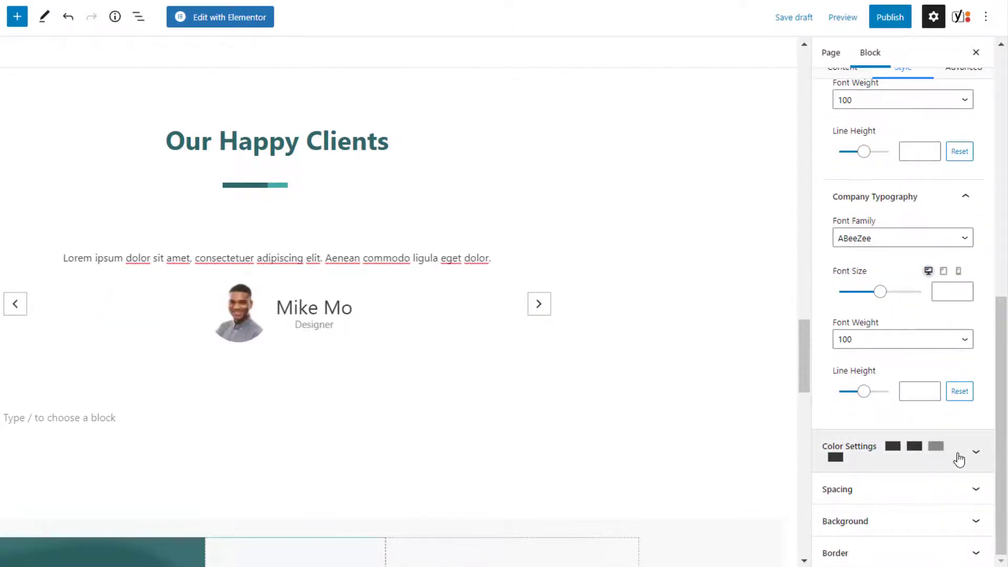
# Expand Color Settings to show testimonial, name, company and arrows & dots colours.
pyautogui.click(958, 459)
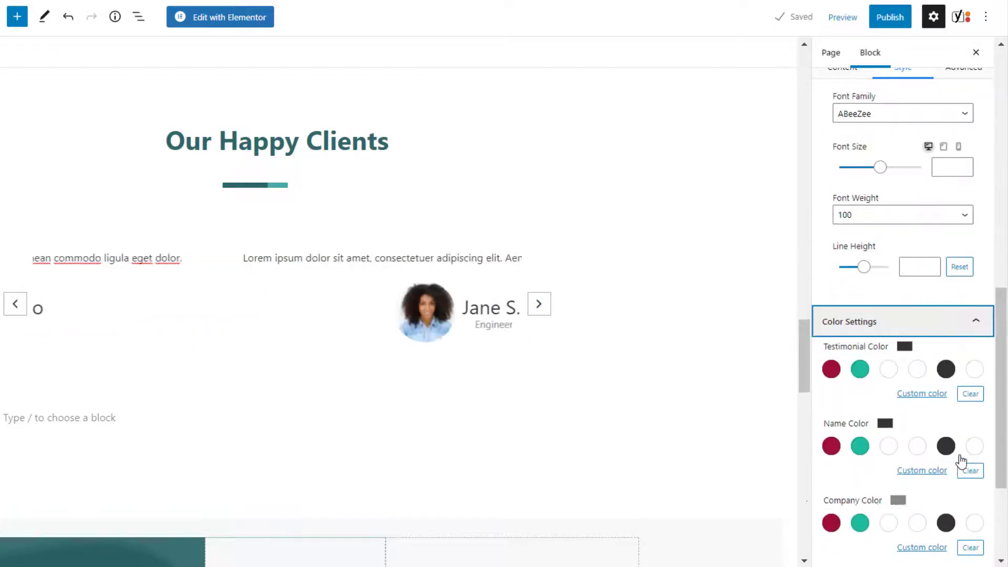
pyautogui.scroll(-1, 904, 428)
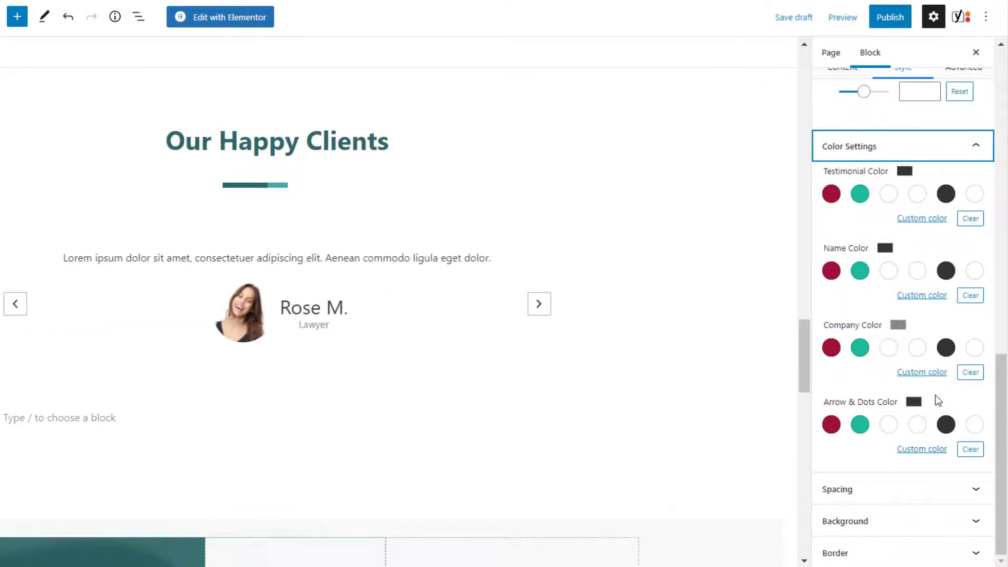
# Review the Spacing gaps, paddings and margins, adjusting the Content and Dots Gap slider.
pyautogui.click(945, 489)
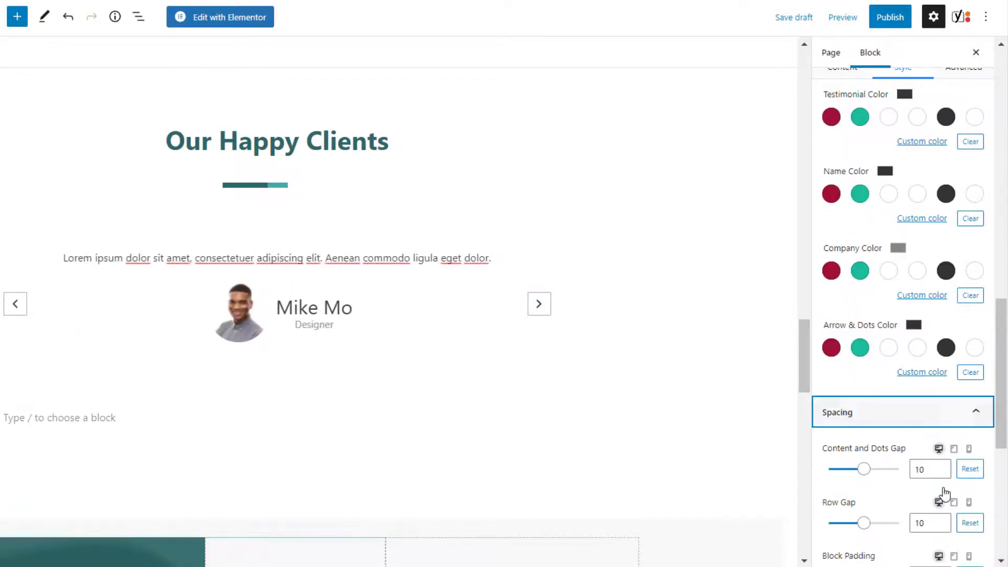
pyautogui.scroll(-3, 944, 492)
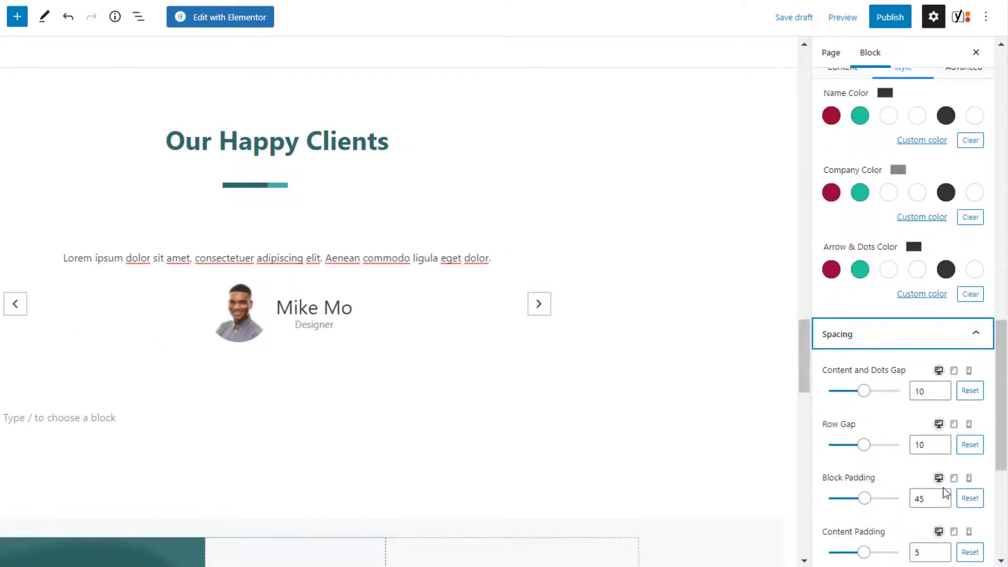
pyautogui.scroll(-2, 943, 487)
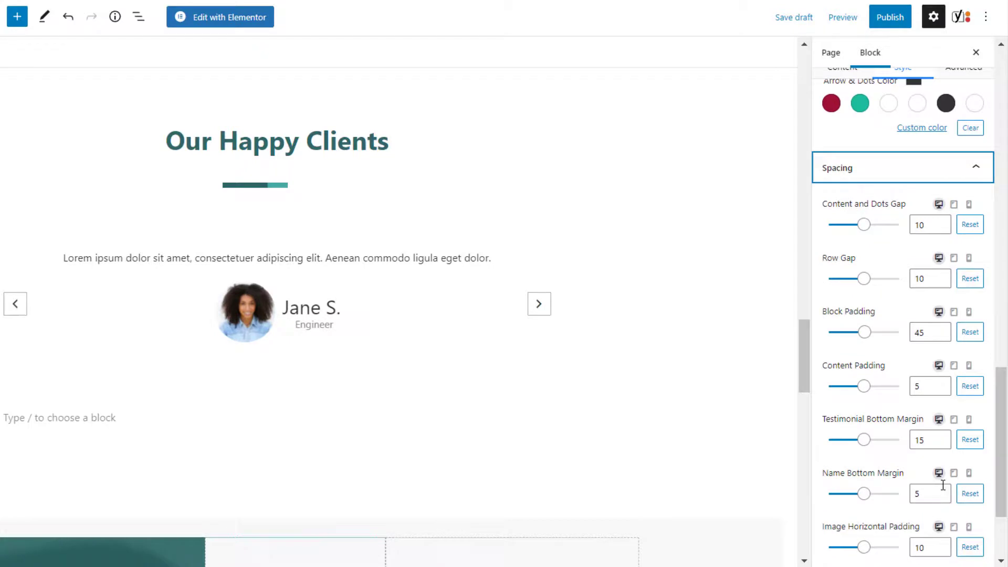
pyautogui.click(863, 224)
pyautogui.moveTo(869, 227); pyautogui.dragTo(859, 229)
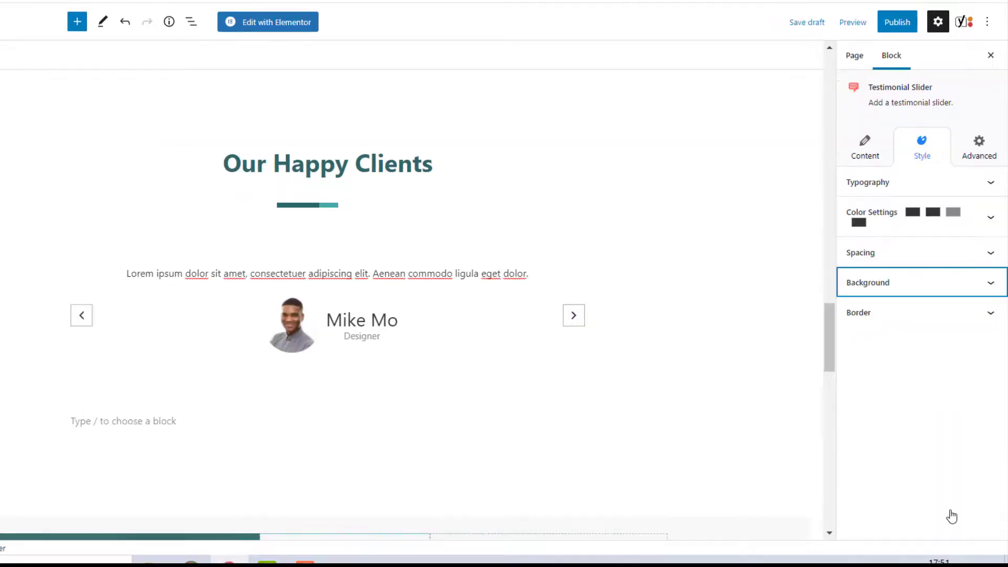
# Set the slider background type to Color with a white background, after briefly trying teal.
pyautogui.click(899, 283)
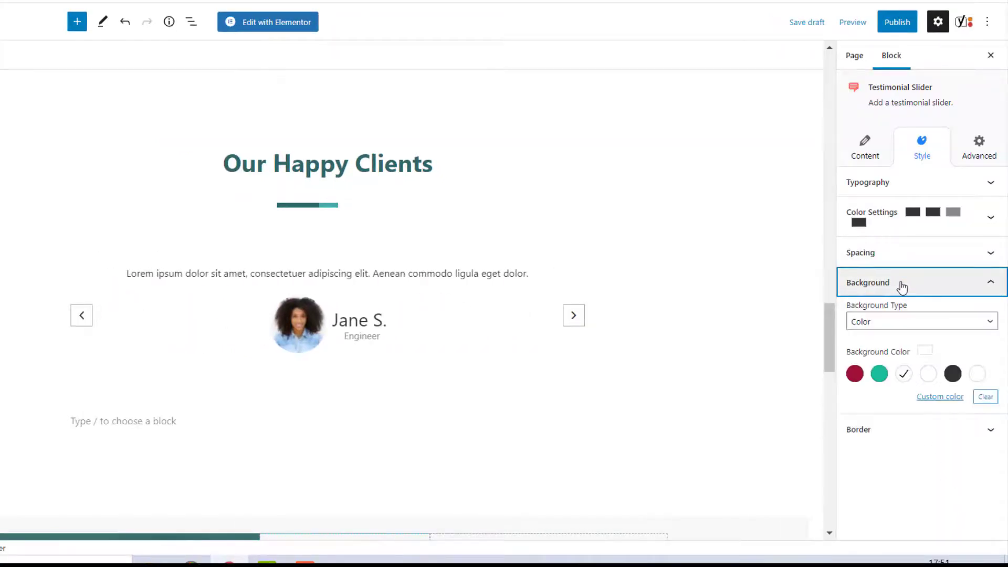
pyautogui.click(887, 329)
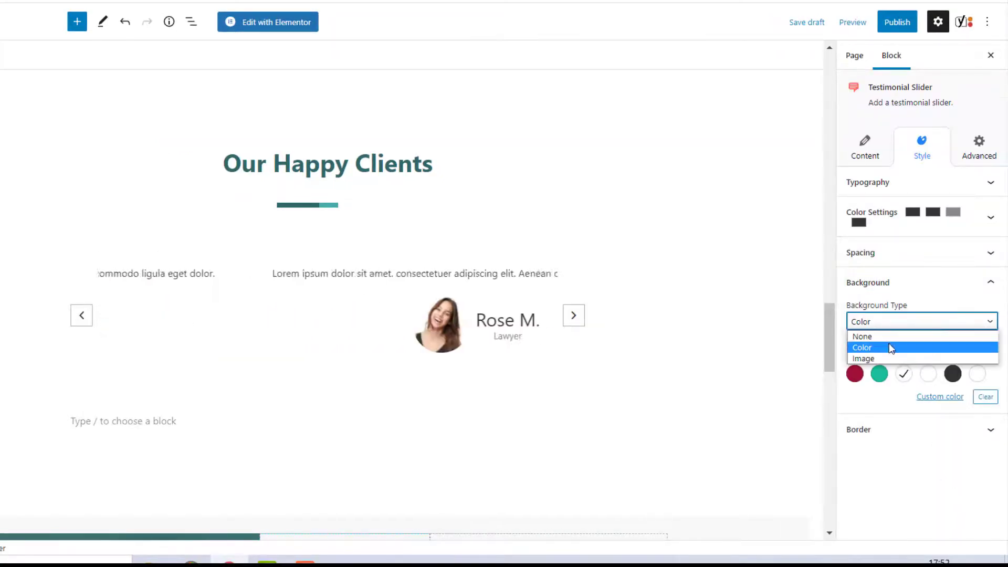
pyautogui.click(890, 347)
pyautogui.click(881, 379)
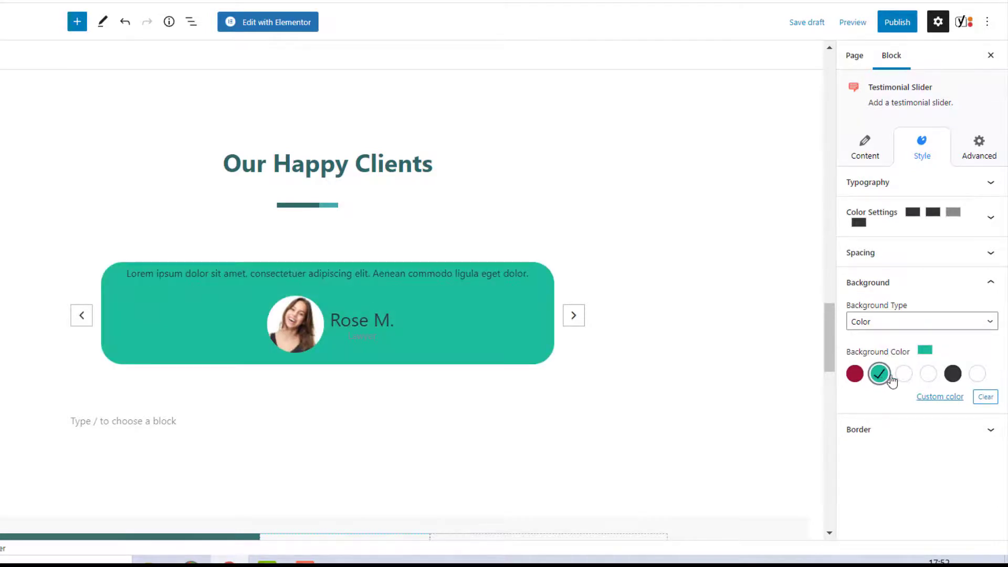
pyautogui.click(900, 378)
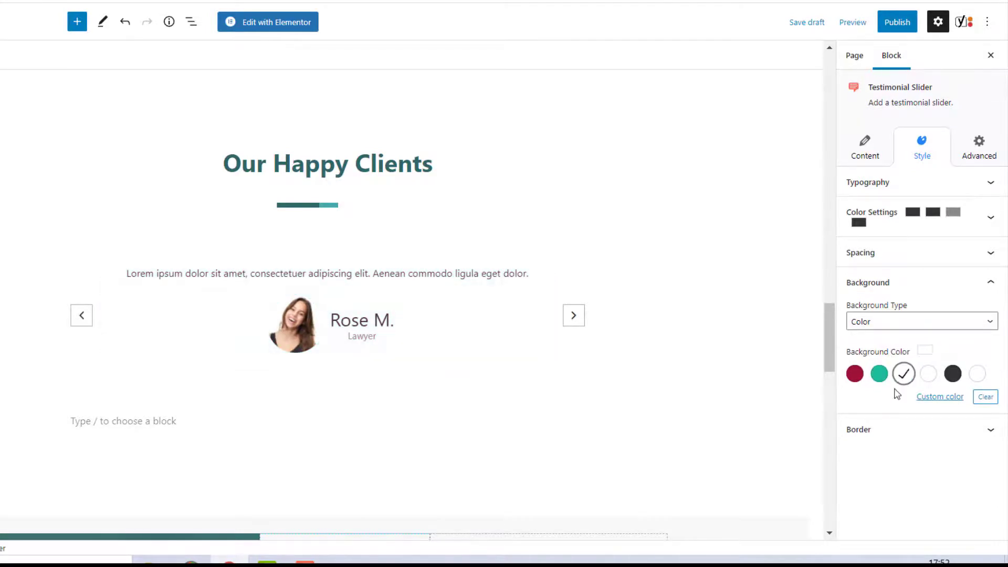
# Give the slider a solid border of width 4, after briefly trying a dashed style.
pyautogui.click(878, 434)
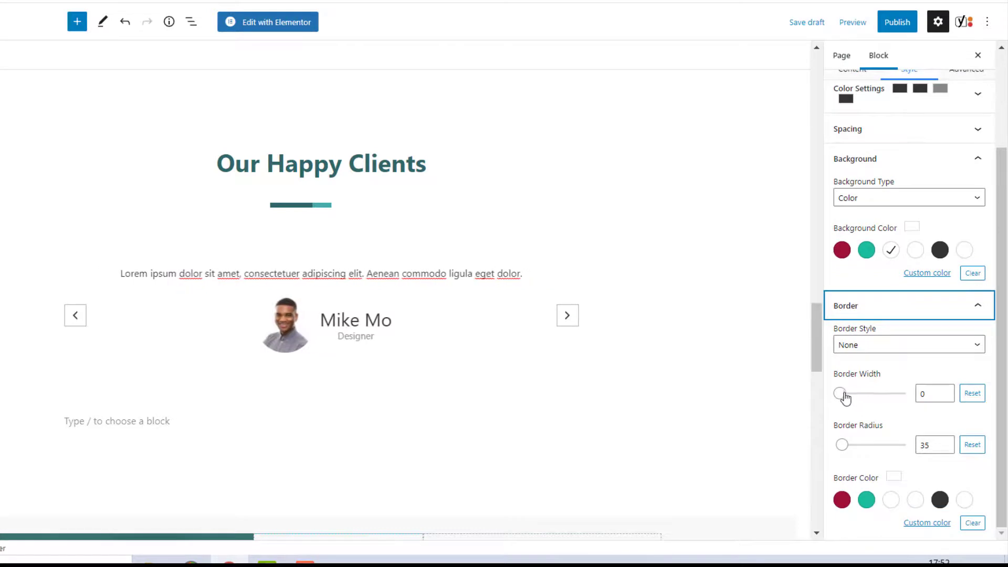
pyautogui.moveTo(844, 394); pyautogui.dragTo(845, 394)
pyautogui.click(869, 349)
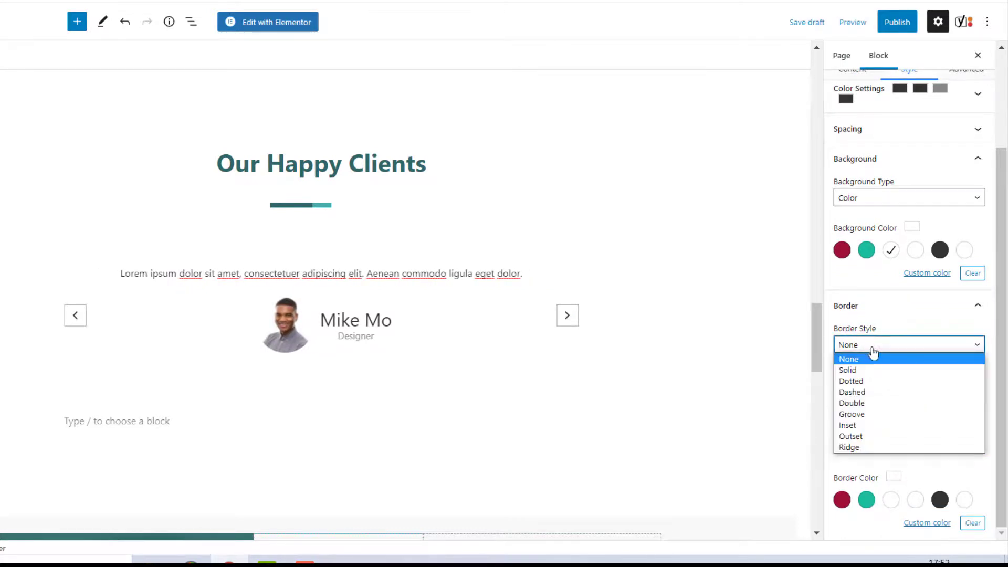
pyautogui.click(872, 367)
pyautogui.click(873, 348)
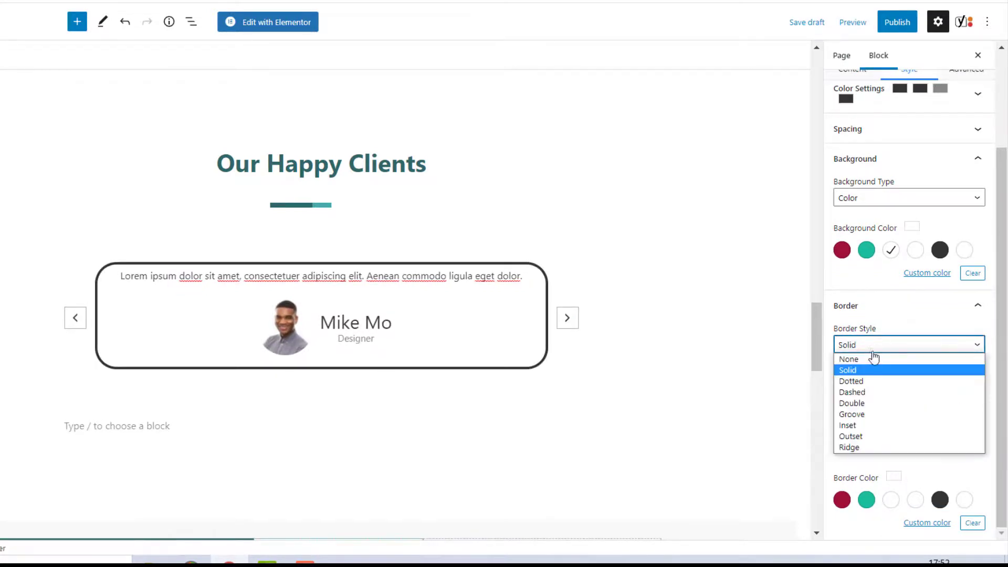
pyautogui.click(871, 389)
pyautogui.click(871, 347)
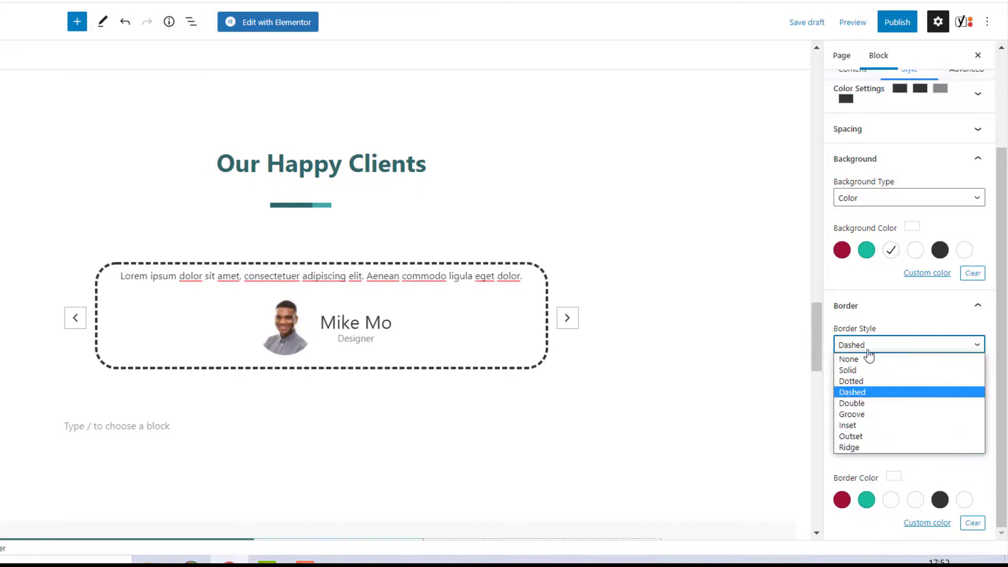
pyautogui.click(871, 370)
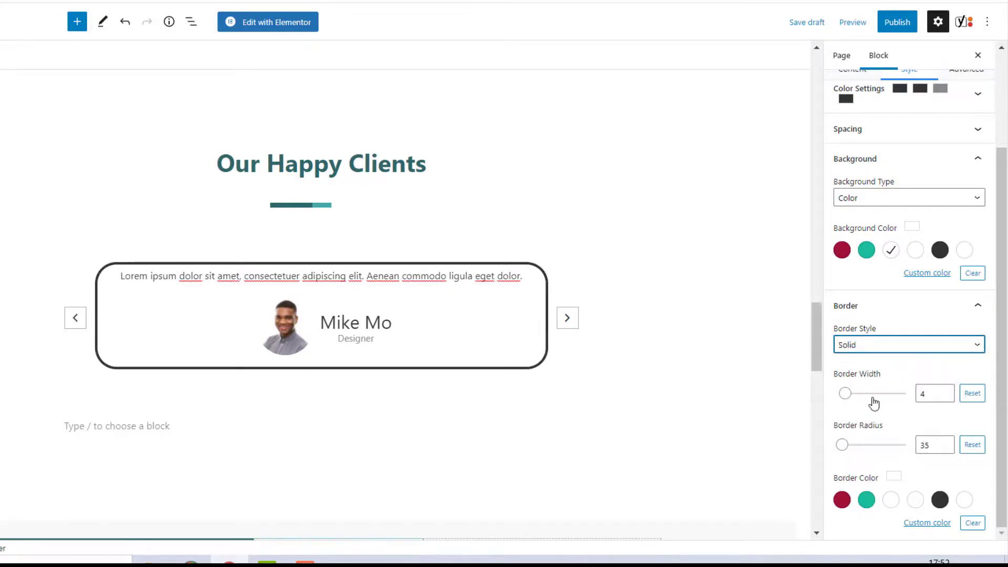
# Show the block's Advanced settings with the HTML anchor and CSS class options expanded.
pyautogui.scroll(5, 908, 262)
pyautogui.click(983, 154)
pyautogui.click(930, 189)
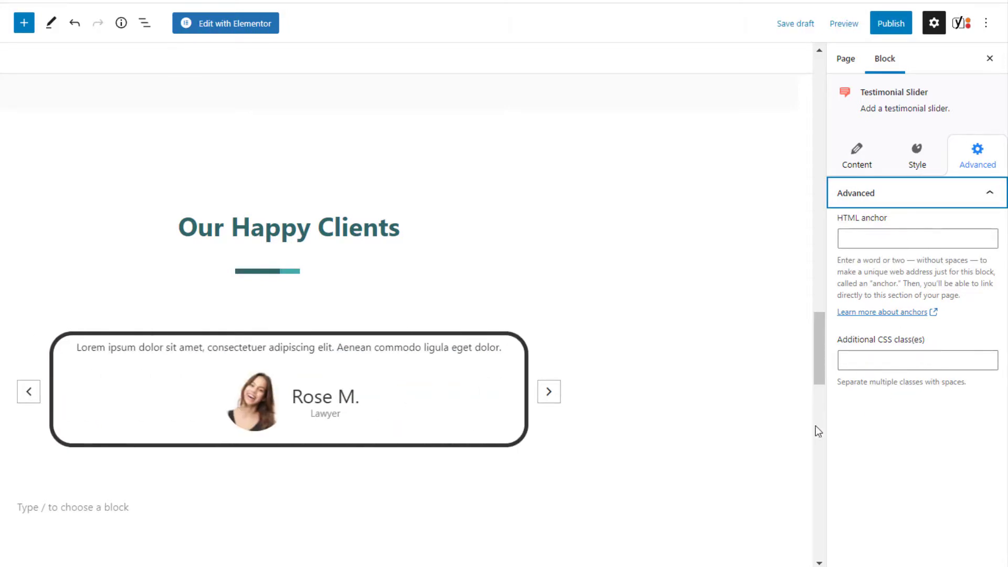
# Save the page as a draft and open its front-end preview.
pyautogui.scroll(3, 769, 456)
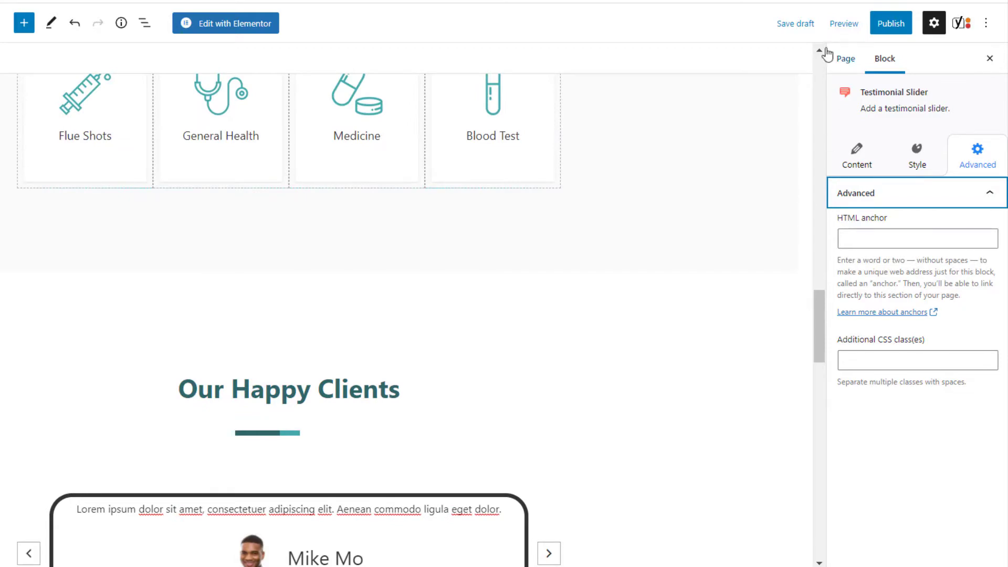
pyautogui.click(816, 31)
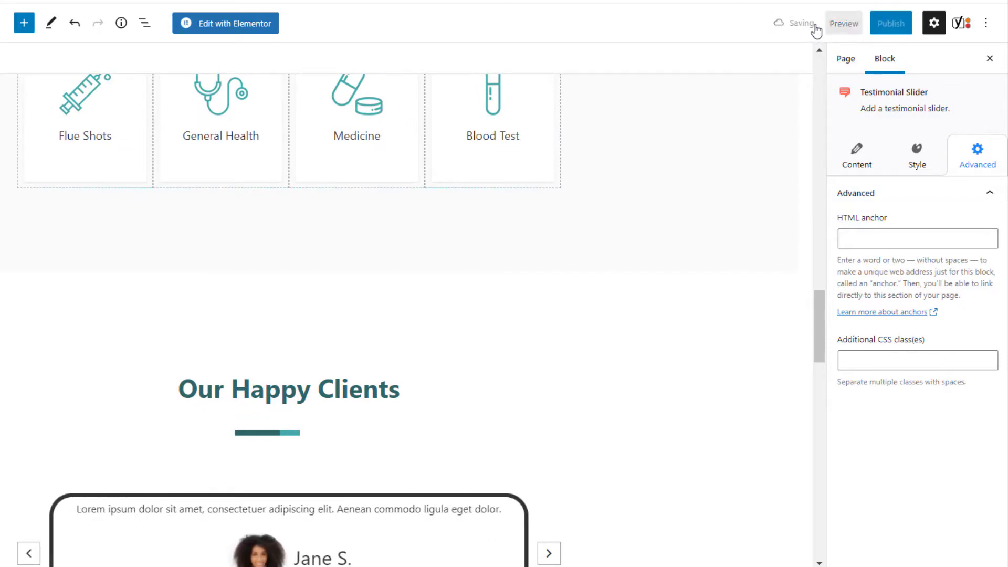
pyautogui.click(835, 24)
# In the preview's Our Happy Clients section, advance the bordered slider to the engineer's testimonial.
pyautogui.scroll(-10, 840, 191)
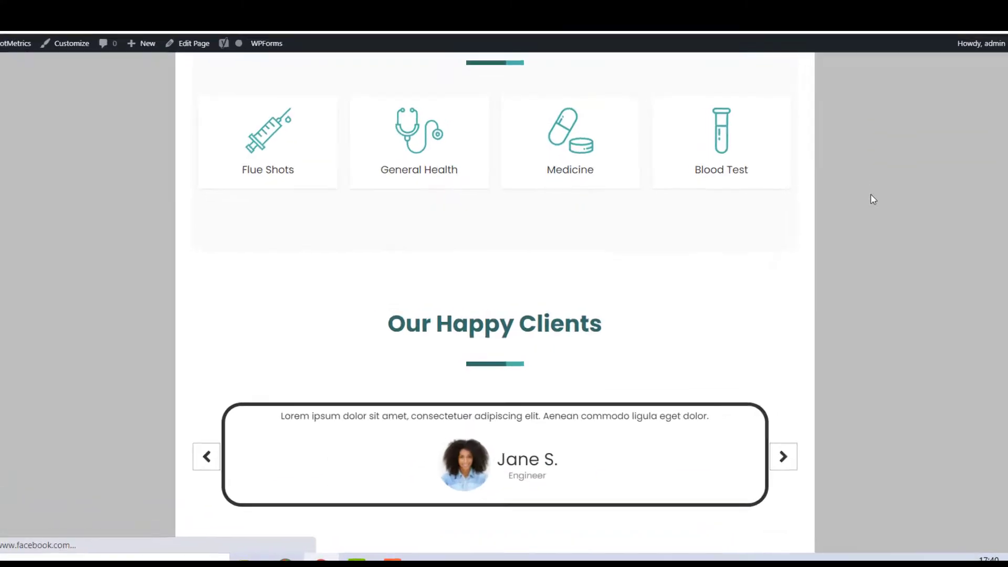
pyautogui.scroll(-3, 873, 198)
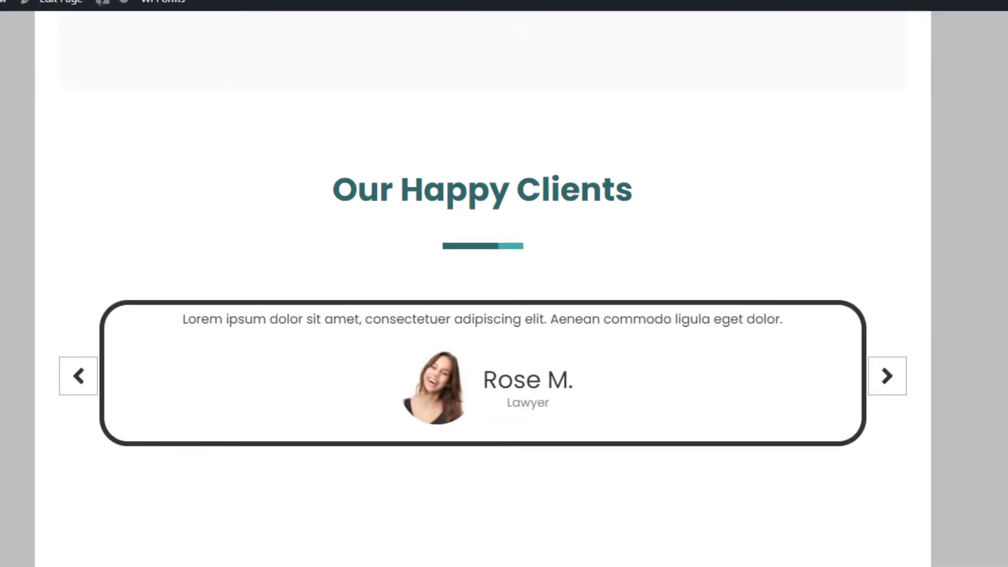
pyautogui.click(886, 376)
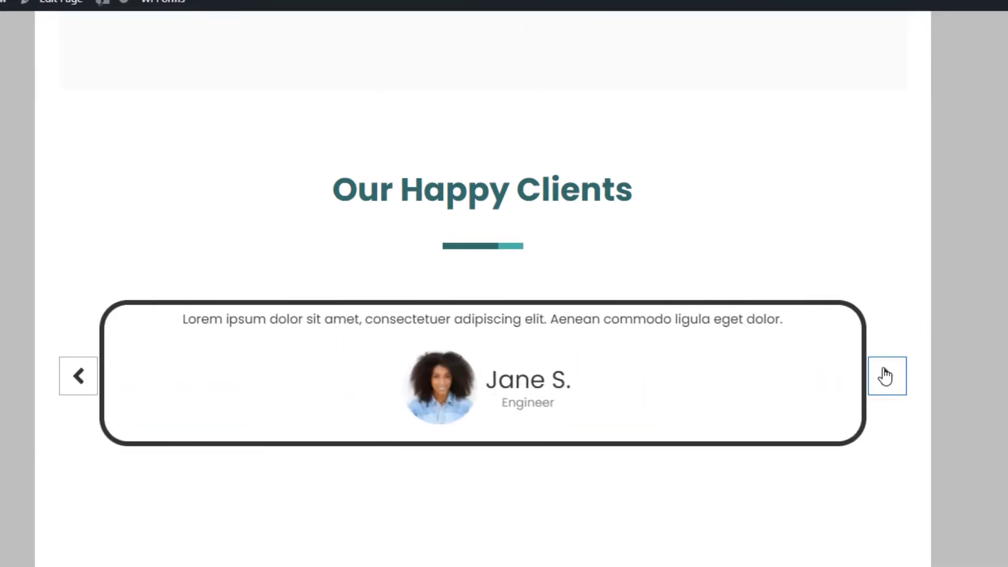